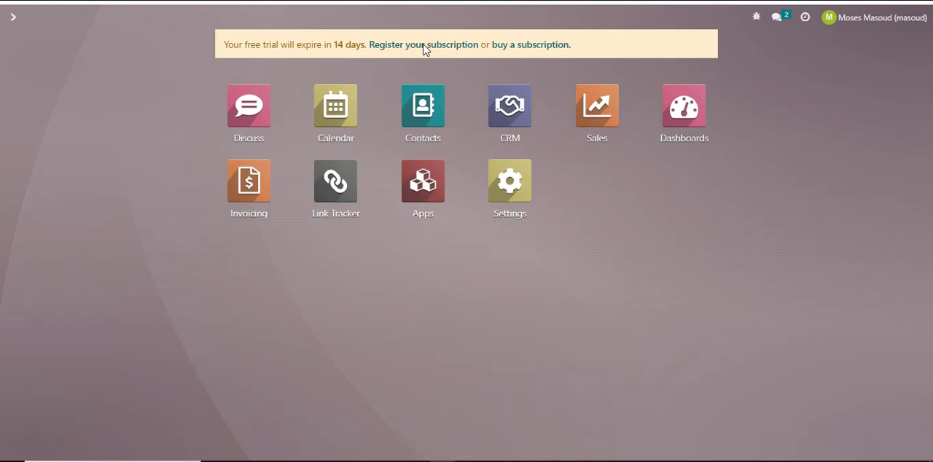
Open the list of configured taxes in the Invoicing app.
left_click(249, 186)
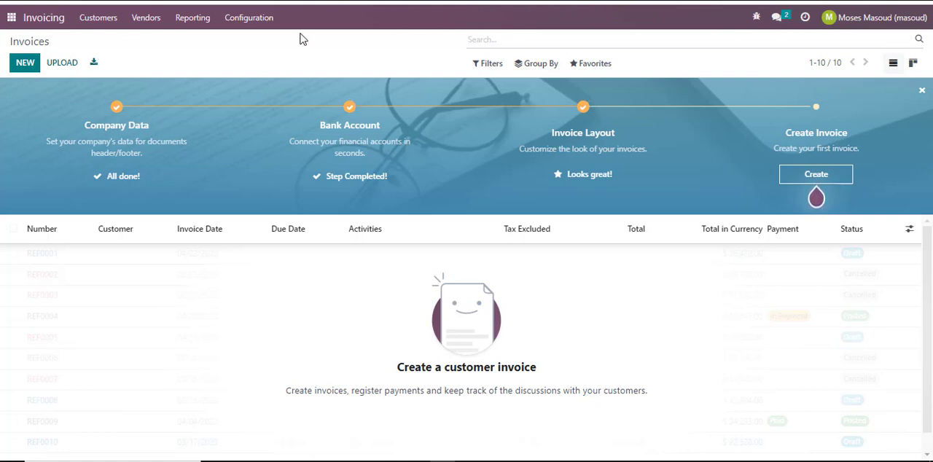
left_click(252, 22)
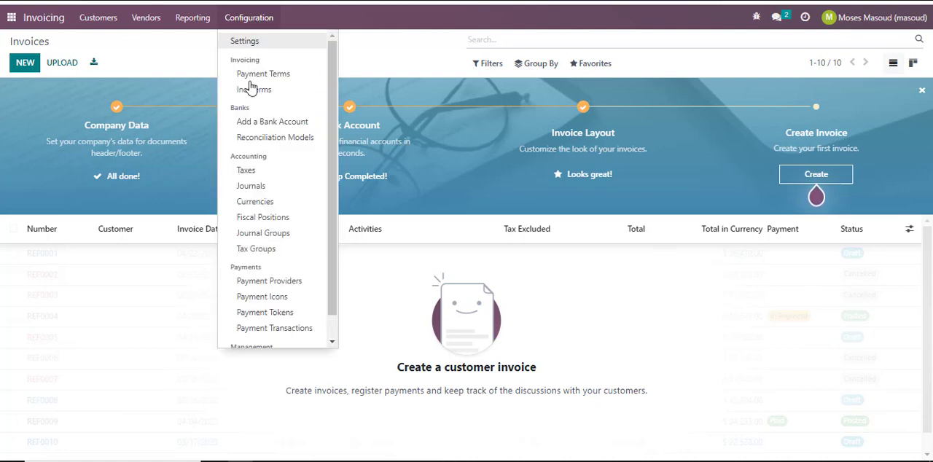
left_click(256, 174)
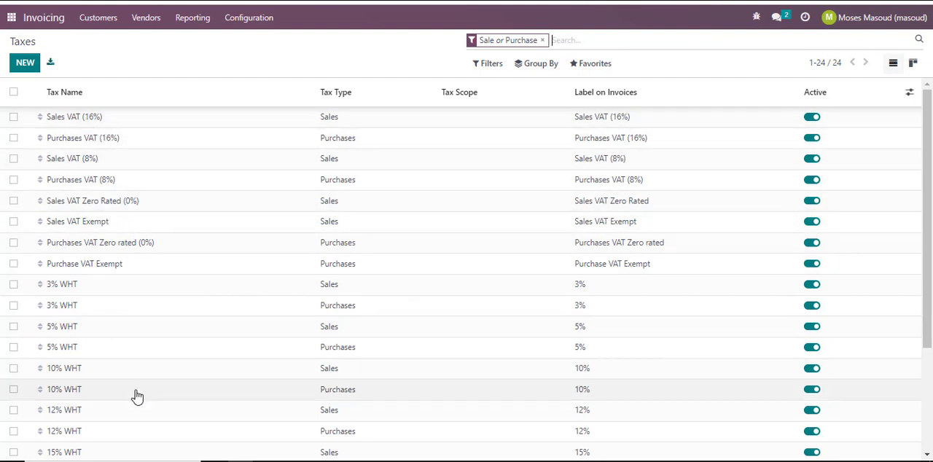
Examine the definition of the existing 12% WHT sales tax and return to the taxes list.
scroll(137, 396, "down", 3)
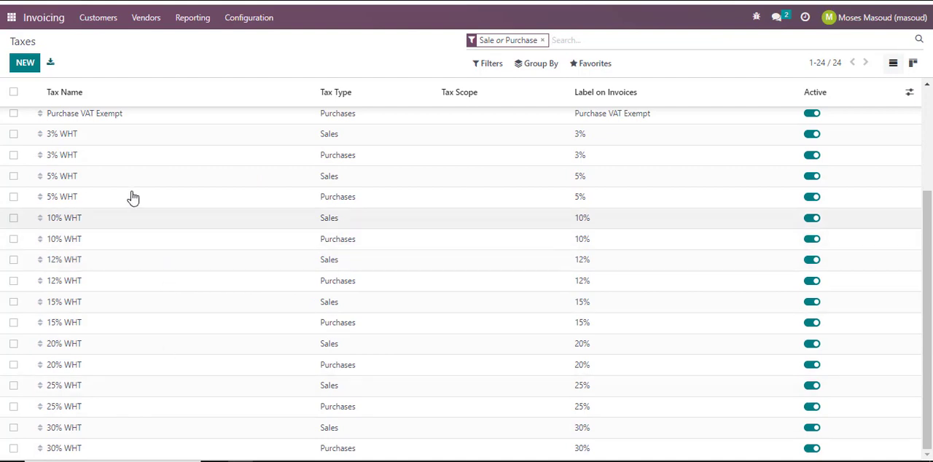
left_click(70, 268)
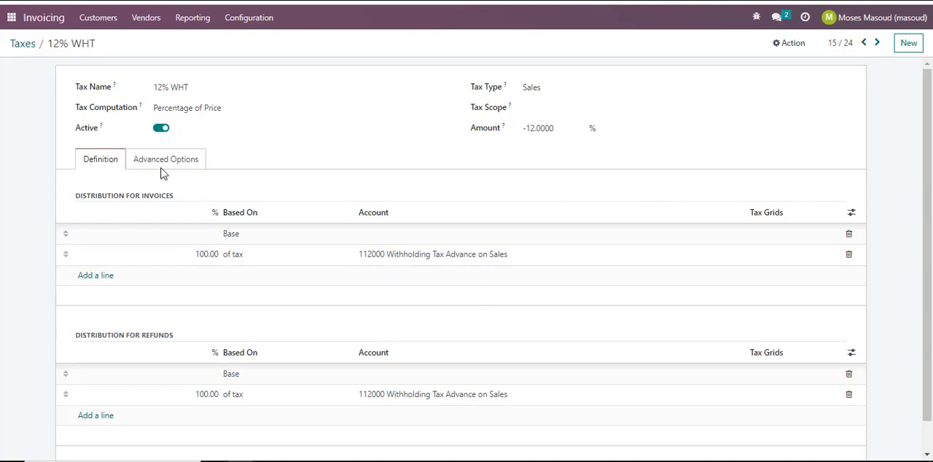
left_click(24, 44)
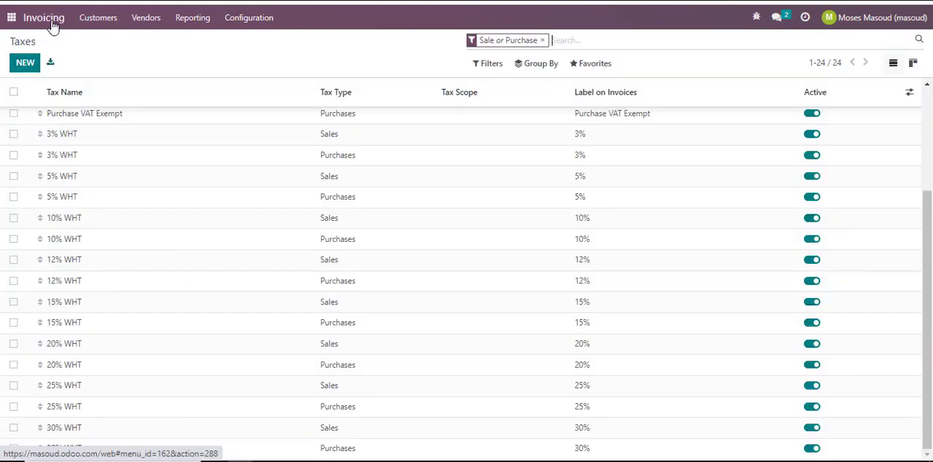
Create a new tax named "wht 10%" with tax type Sales and tax scope Services.
left_click(26, 66)
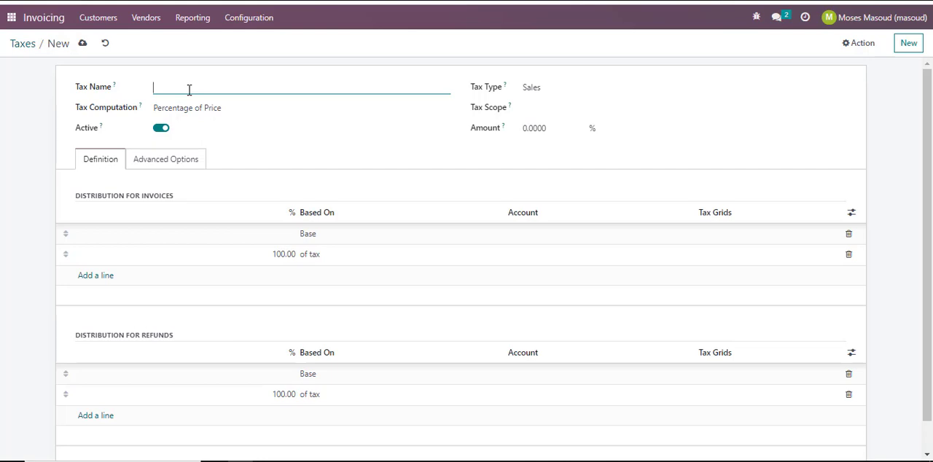
type("wht 10%")
left_click(551, 94)
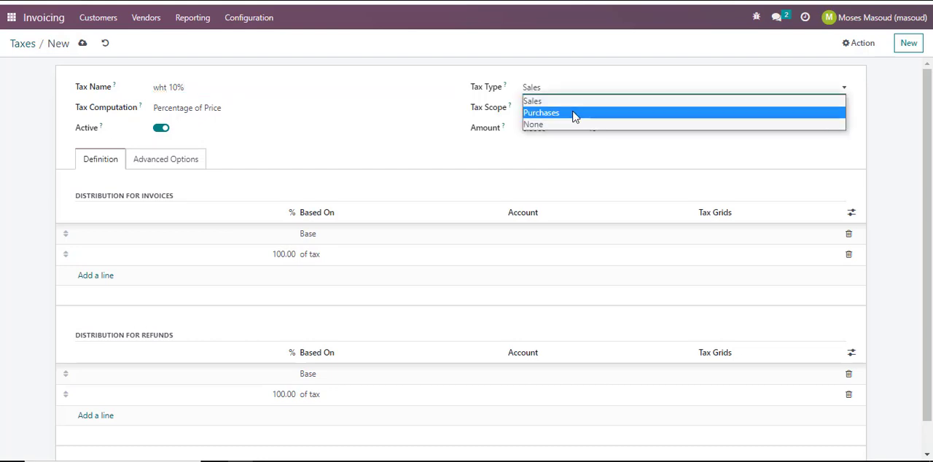
left_click(574, 109)
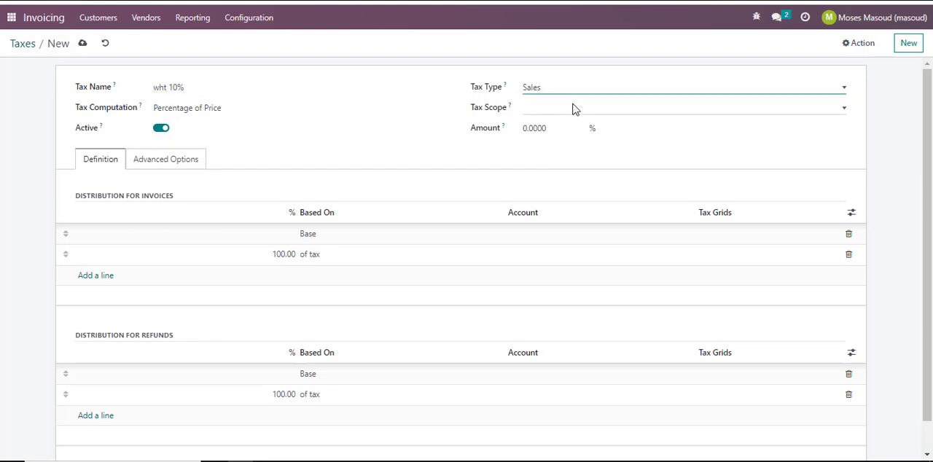
left_click(575, 109)
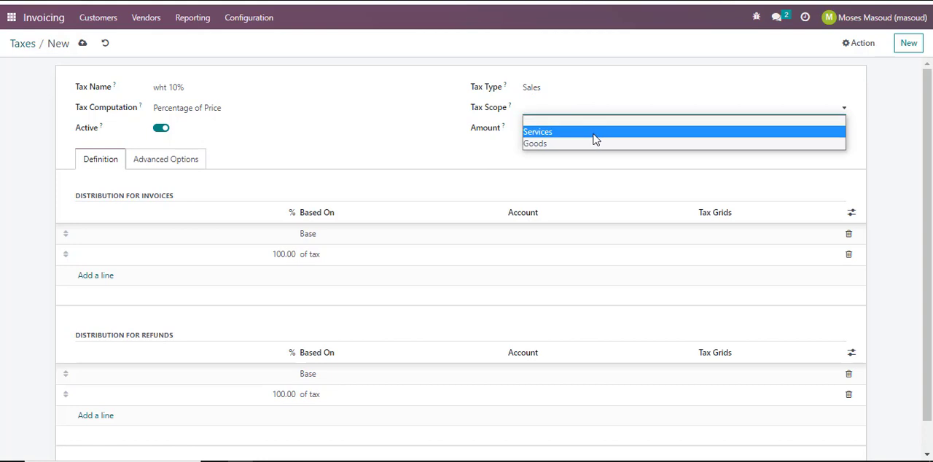
left_click(596, 132)
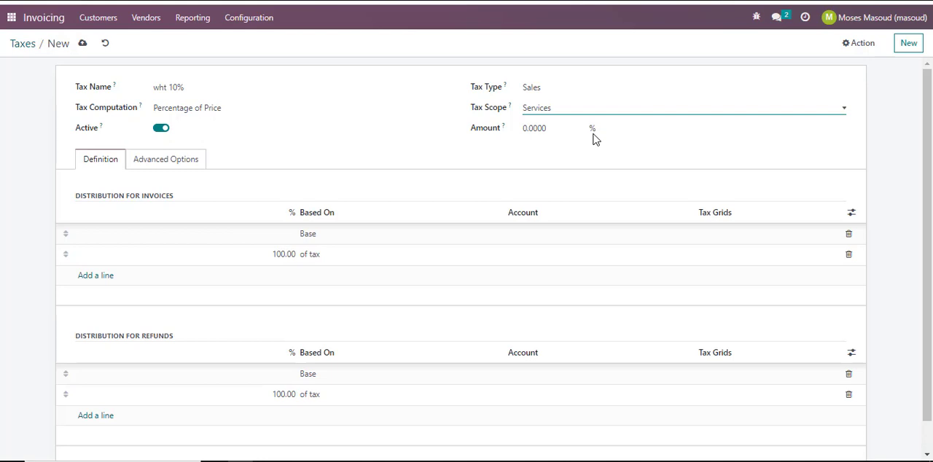
Set the new tax's amount to 10%.
left_click(564, 130)
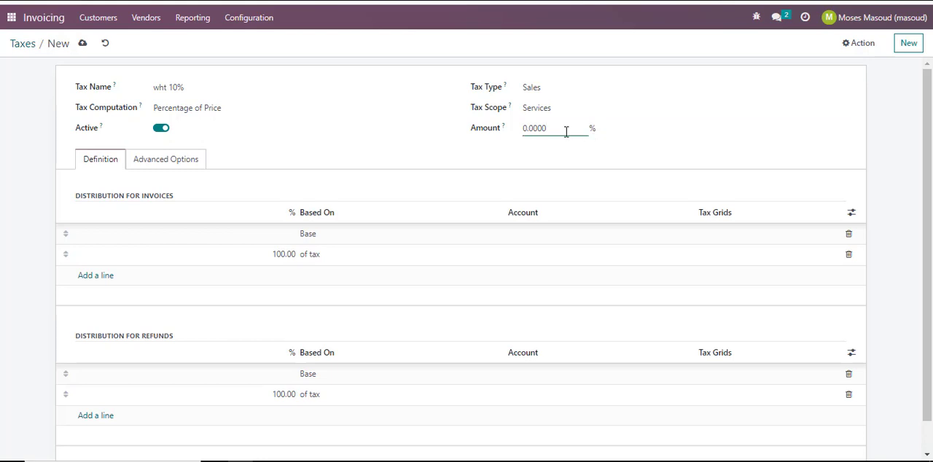
key("BackSpace")
key("BackSpace")
key("BackSpace")
key("BackSpace")
key("BackSpace")
key("BackSpace")
type("10")
left_click(387, 152)
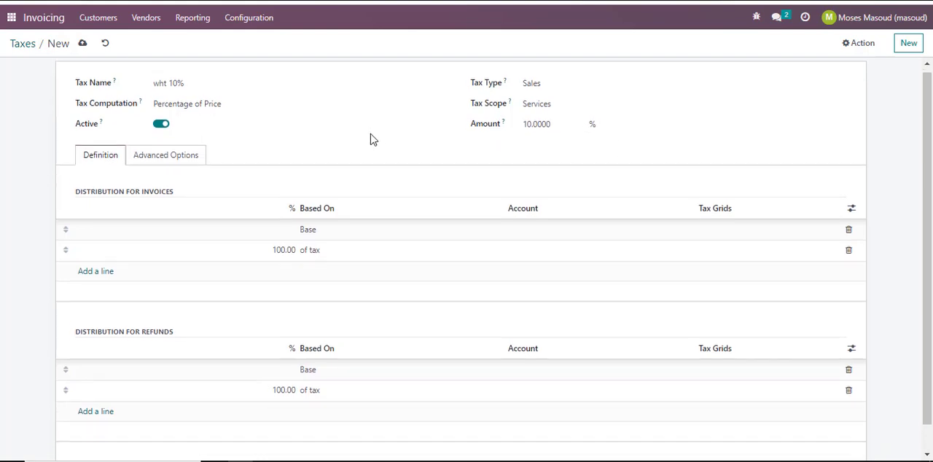
Review the invoice and refund distribution lines of the new tax, including the Based On choices, and its advanced options.
scroll(370, 134, "down", 1)
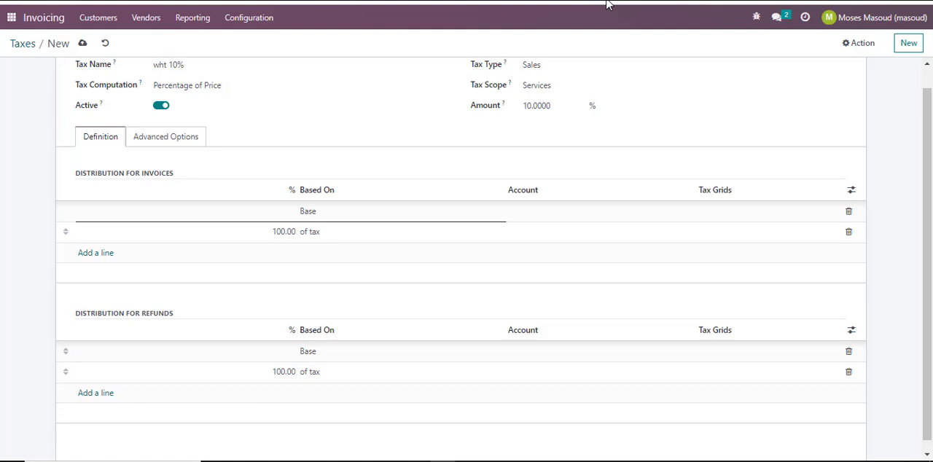
left_click(428, 216)
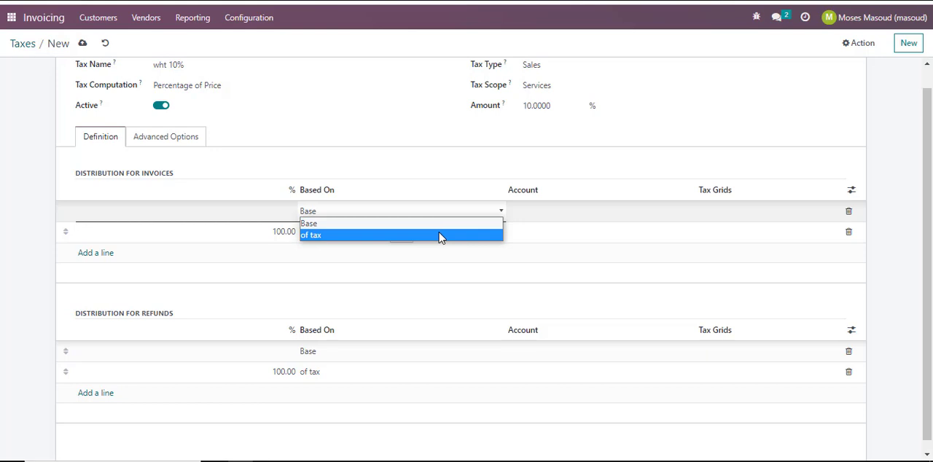
key("Tab")
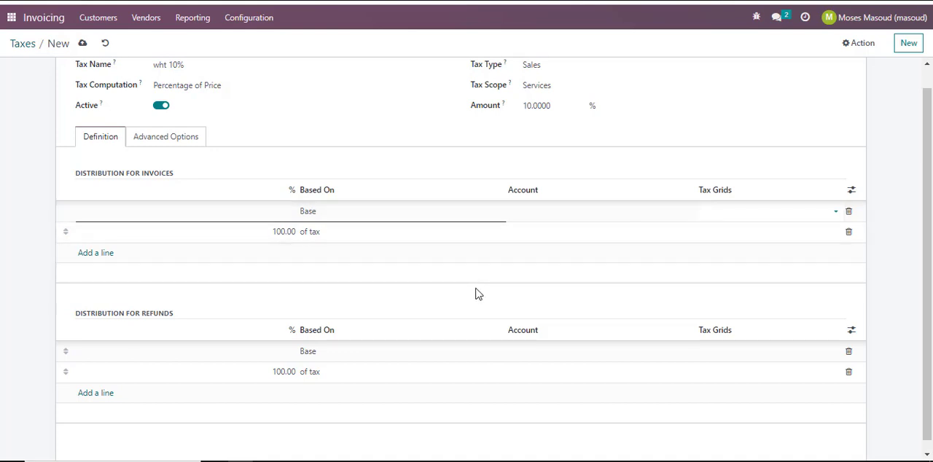
scroll(475, 293, "down", 1)
scroll(475, 293, "up", 1)
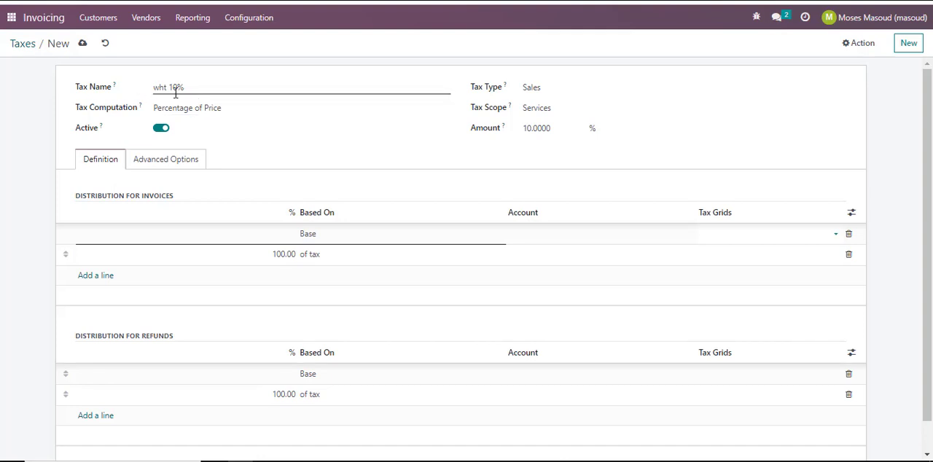
left_click(184, 166)
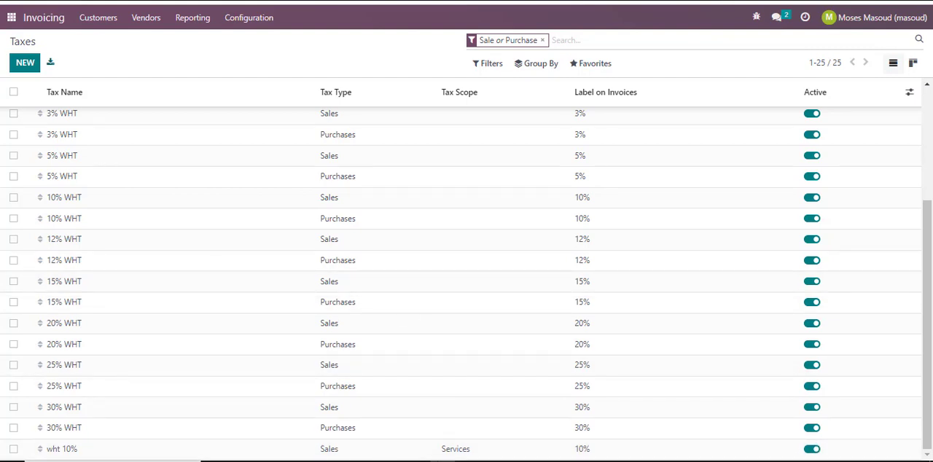
Switch to the Sales app's products list and start a new product.
left_click(11, 20)
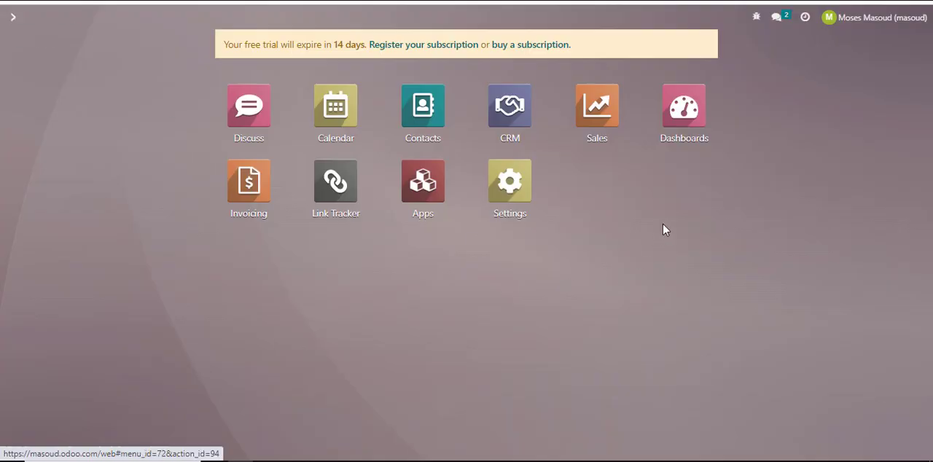
left_click(602, 113)
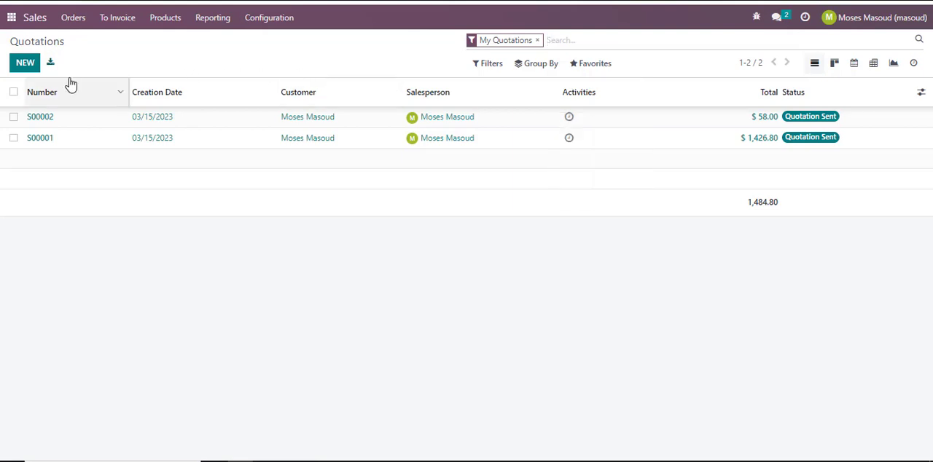
left_click(158, 24)
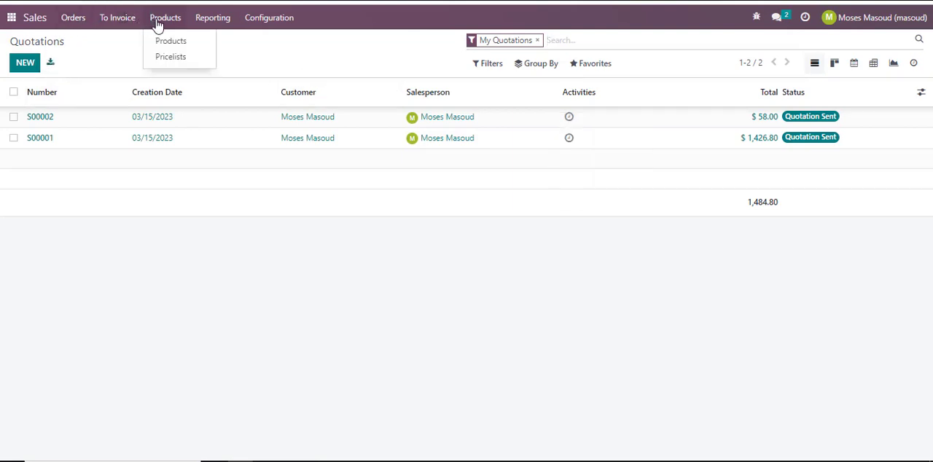
left_click(181, 46)
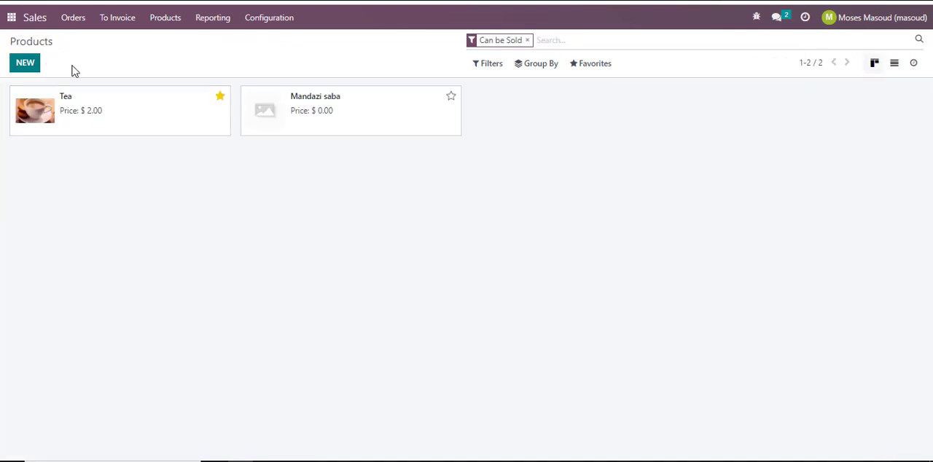
left_click(21, 66)
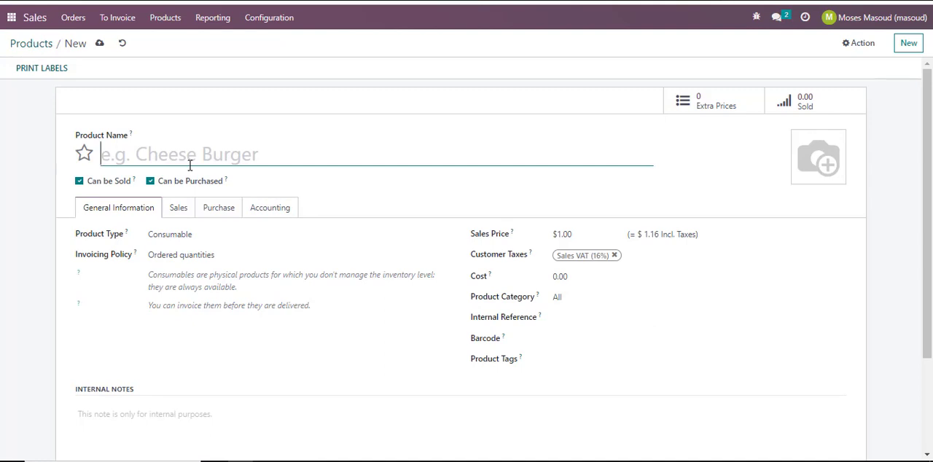
type("wAITER")
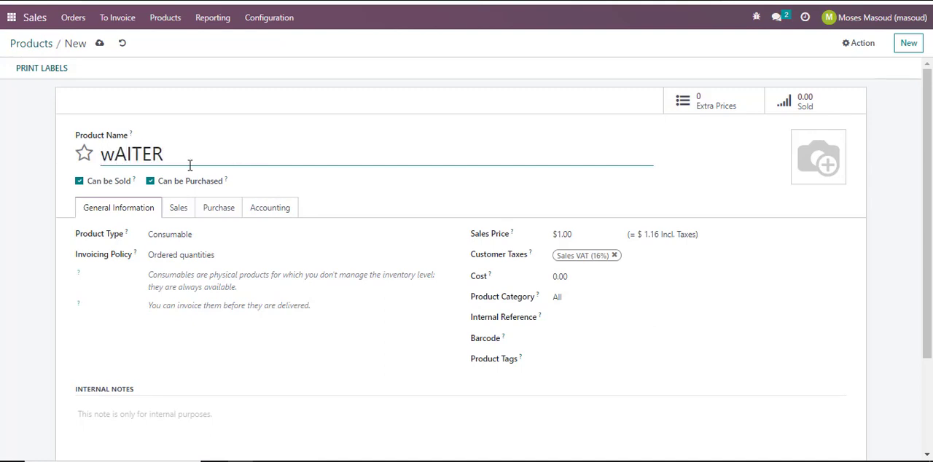
key("BackSpace")
key("BackSpace")
key("BackSpace")
key("BackSpace")
key("BackSpace")
key("BackSpace")
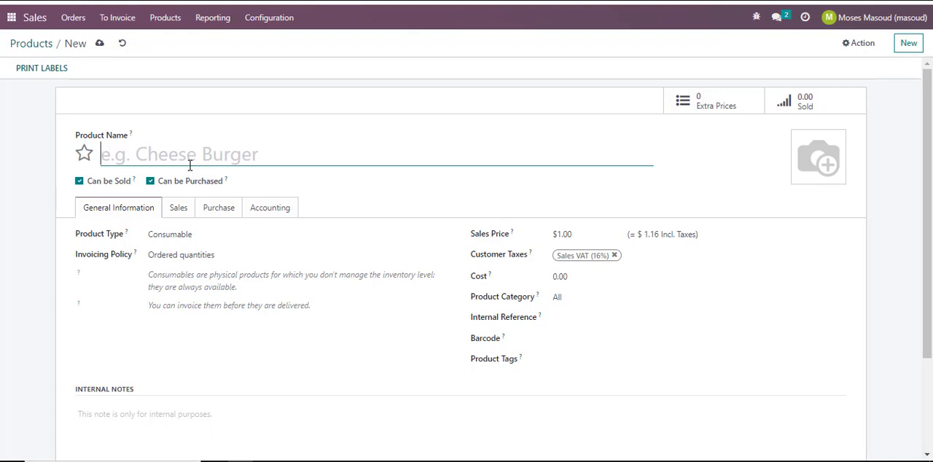
Name the product "Phone repair" and remove its default Sales VAT (16%) customer tax.
type("Phone ")
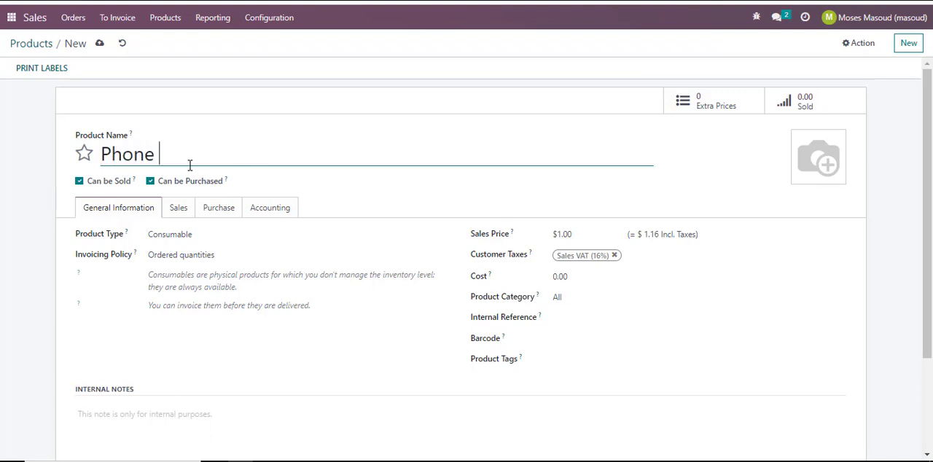
type("repair")
left_click(614, 255)
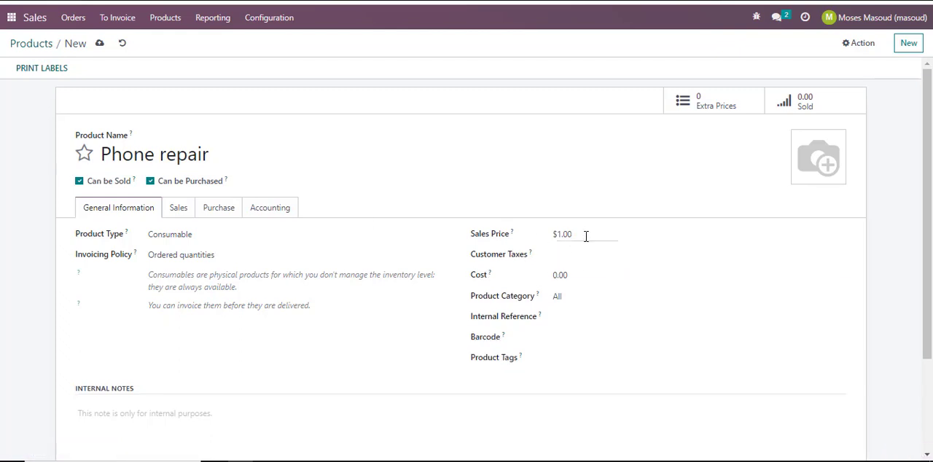
Set the Phone repair product's customer tax to 10% WHT.
left_click(581, 259)
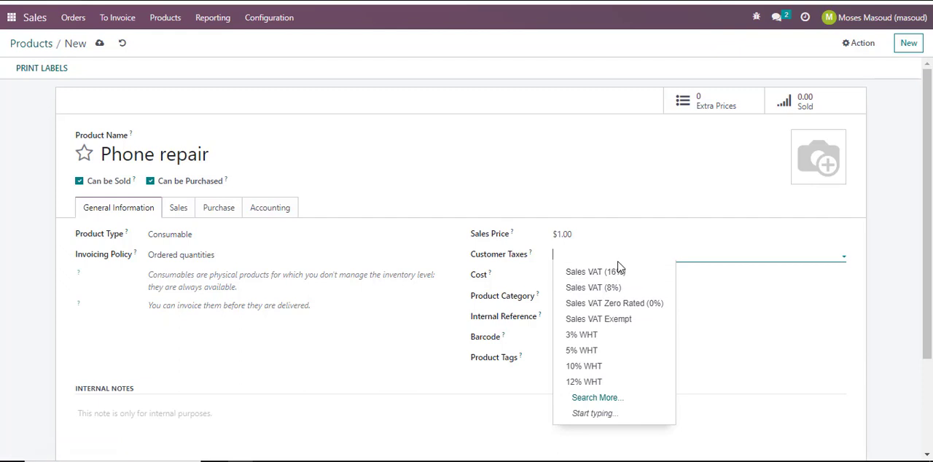
type("wht")
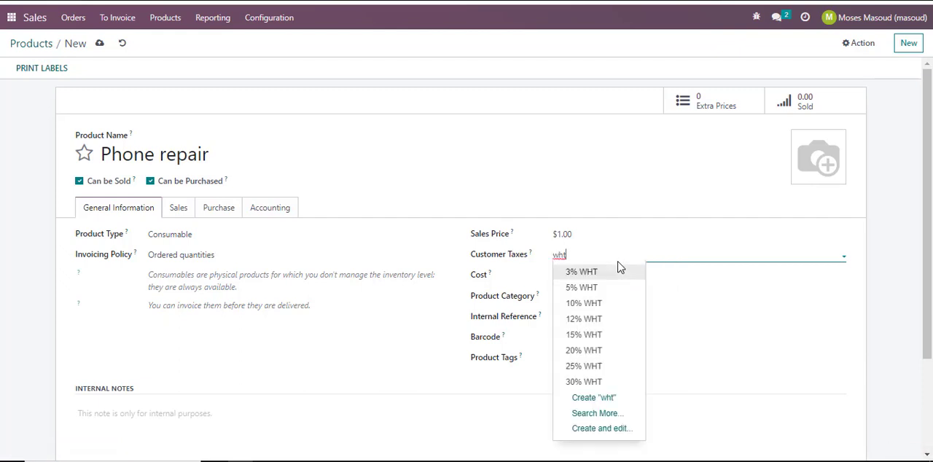
left_click(602, 304)
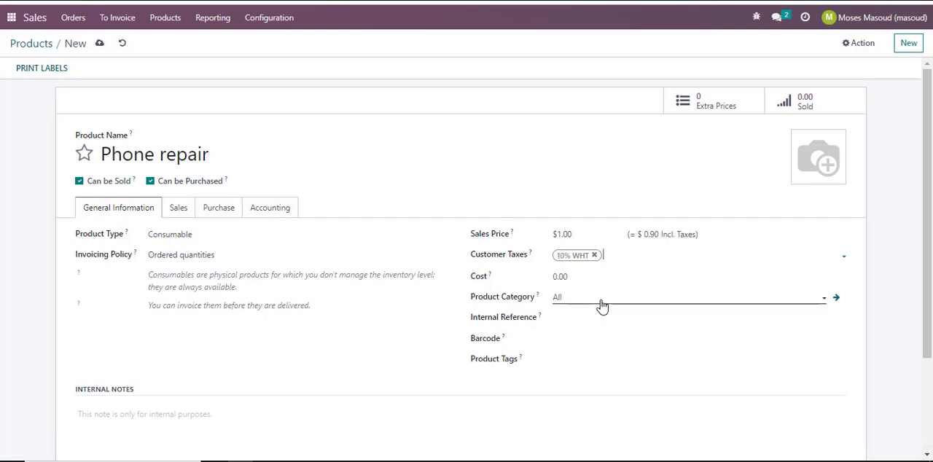
Keep the product category as All, set the sales price to $30, and save by returning to the products list.
left_click(602, 299)
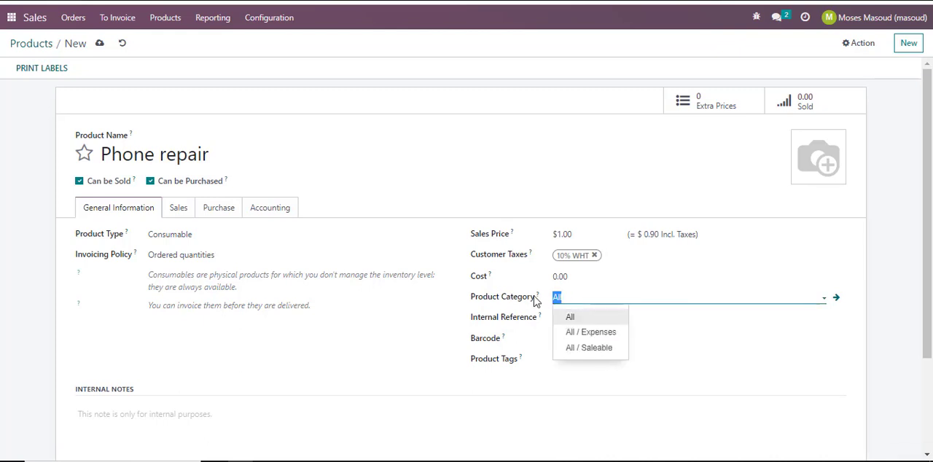
left_click(585, 317)
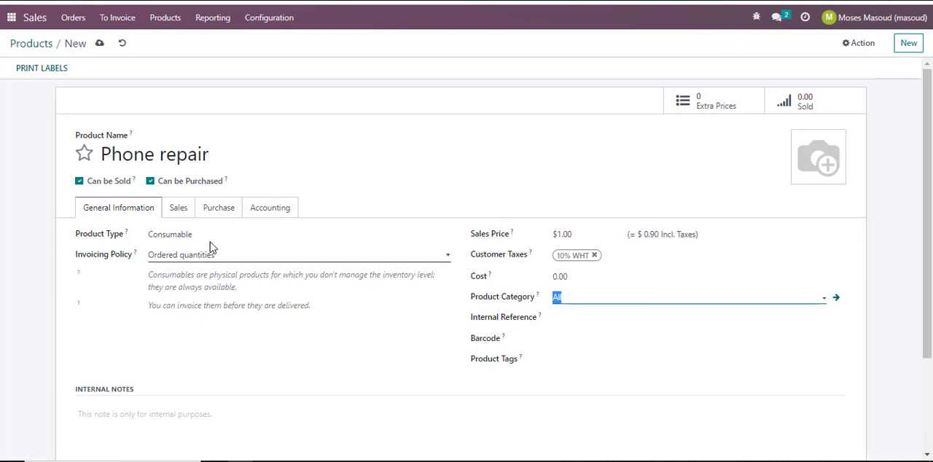
left_click(579, 235)
type("30")
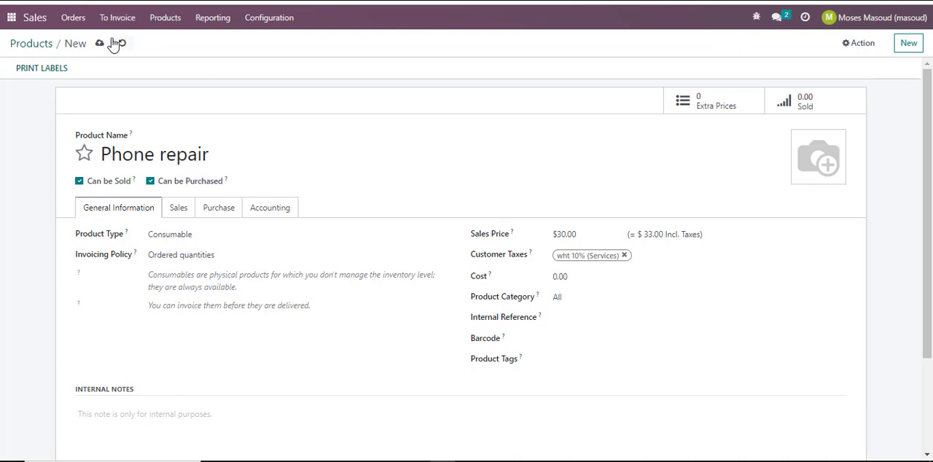
left_click(40, 49)
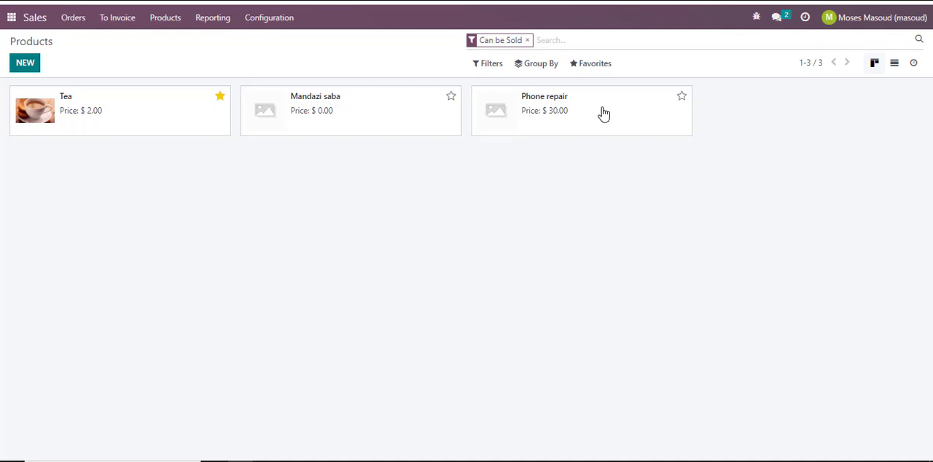
Start a new sales quotation and select the existing customer by full name as its customer.
left_click(76, 23)
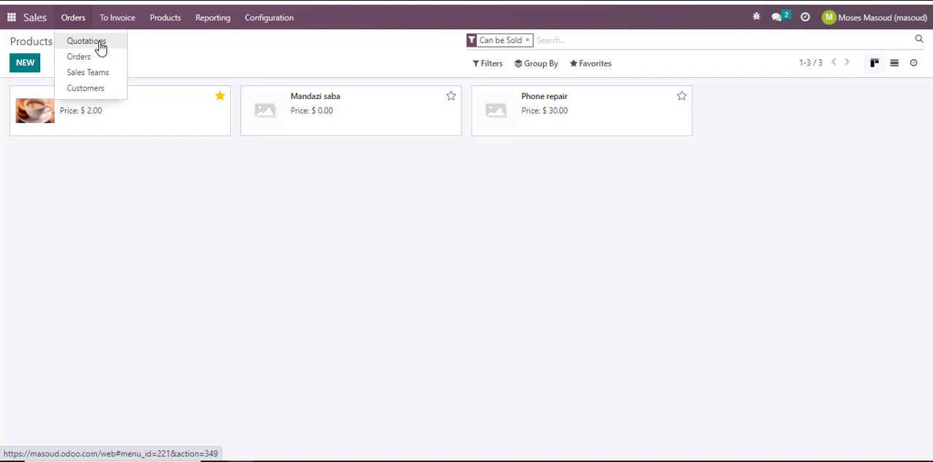
left_click(100, 46)
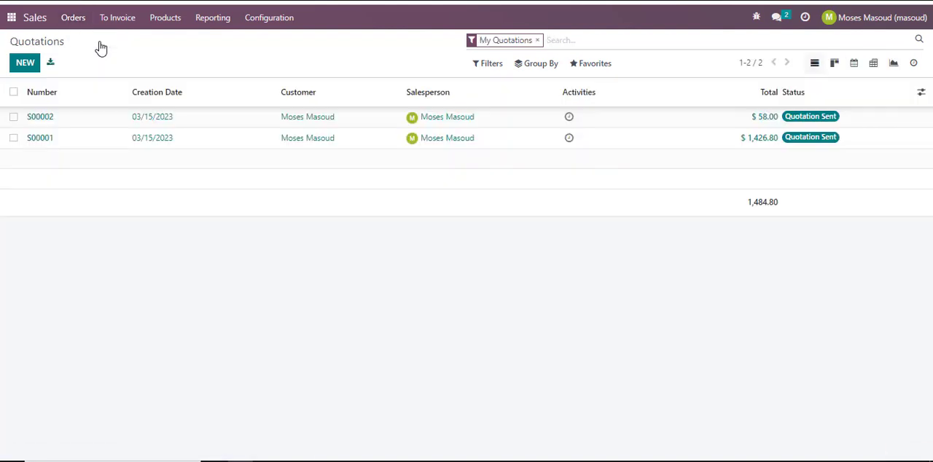
left_click(25, 63)
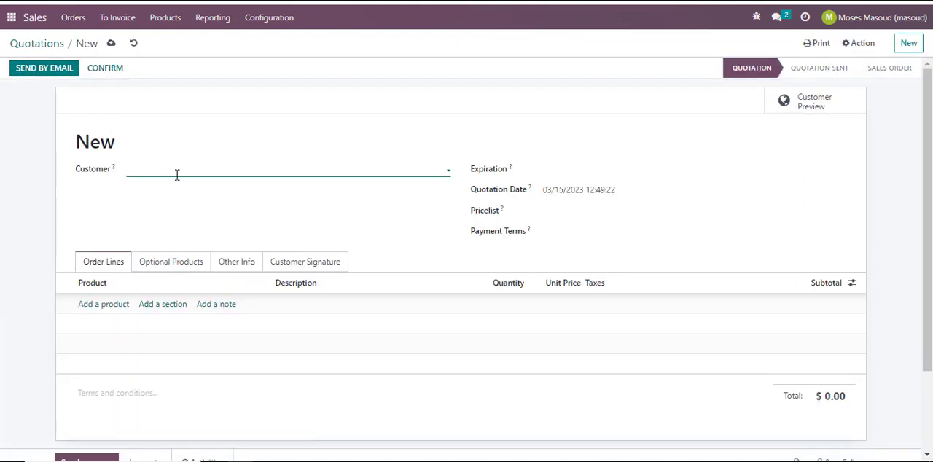
type("ma")
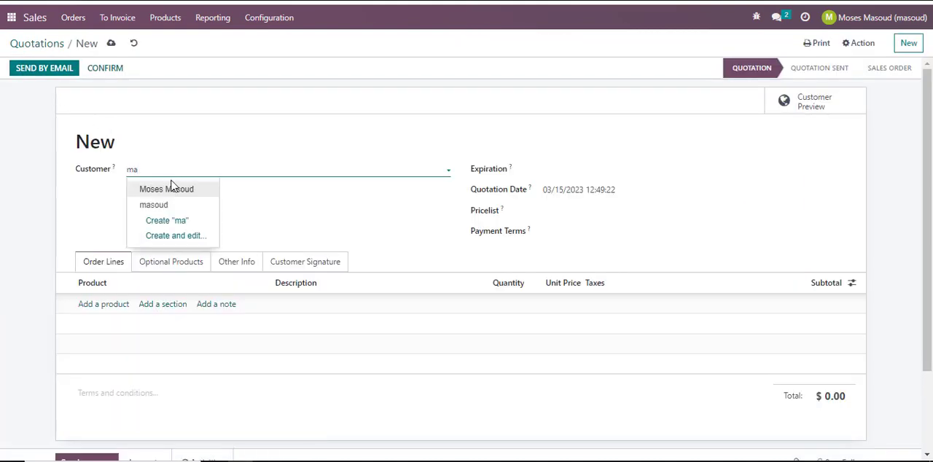
left_click(183, 189)
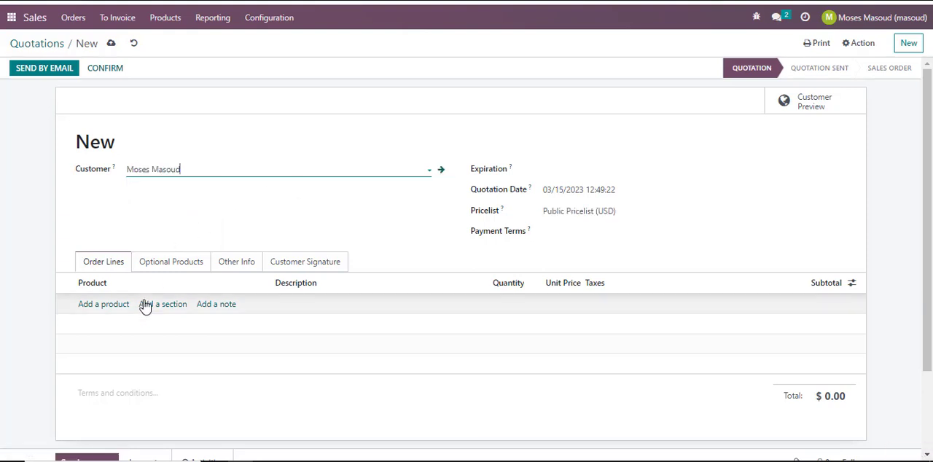
Add the Phone repair product to the quotation's order lines.
left_click(109, 312)
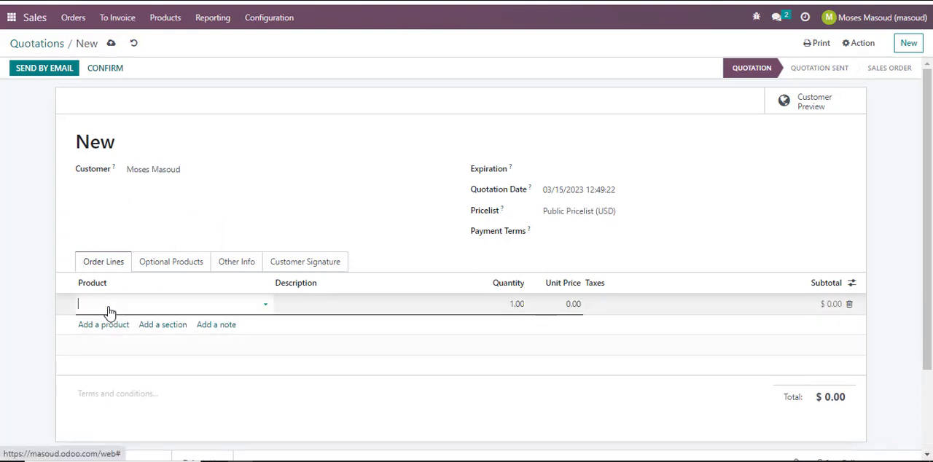
left_click(266, 306)
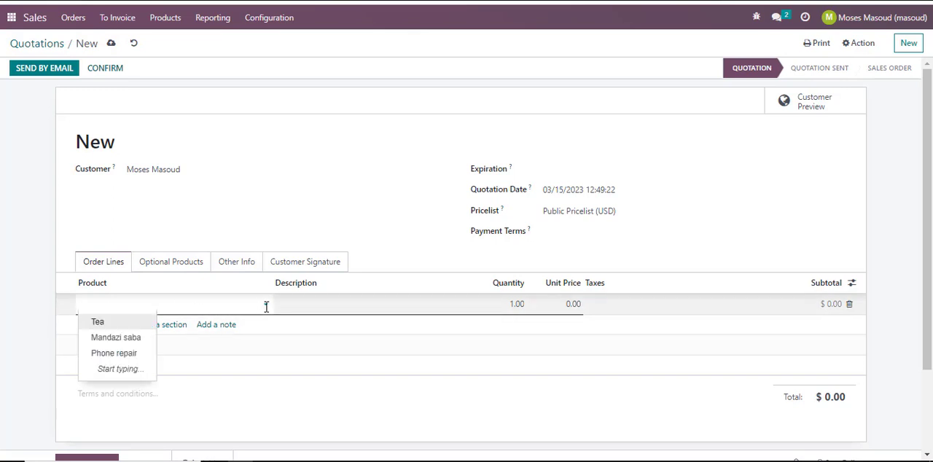
left_click(129, 355)
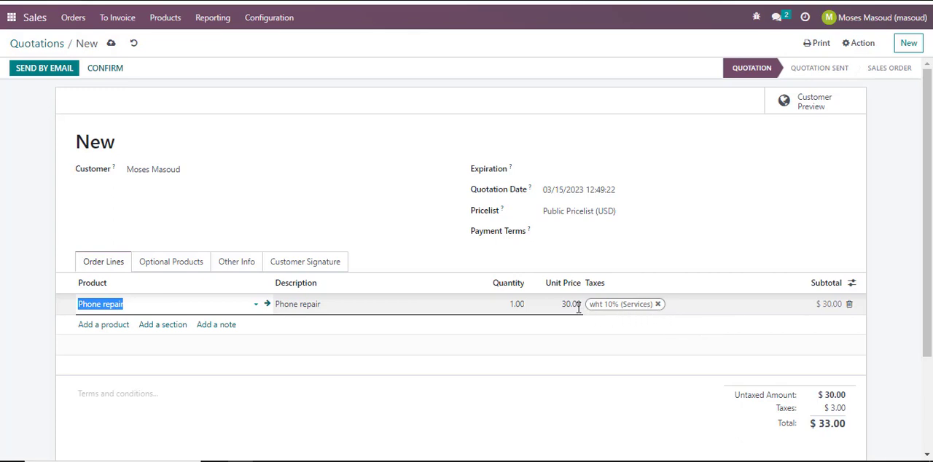
Review the quotation's order line tax and totals, along with its optional products and customer signature sections.
scroll(570, 376, "down", 3)
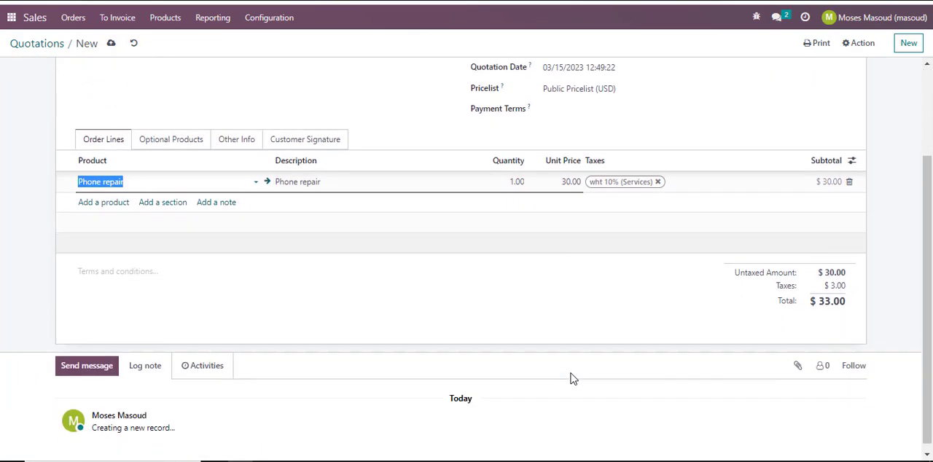
scroll(572, 377, "up", 3)
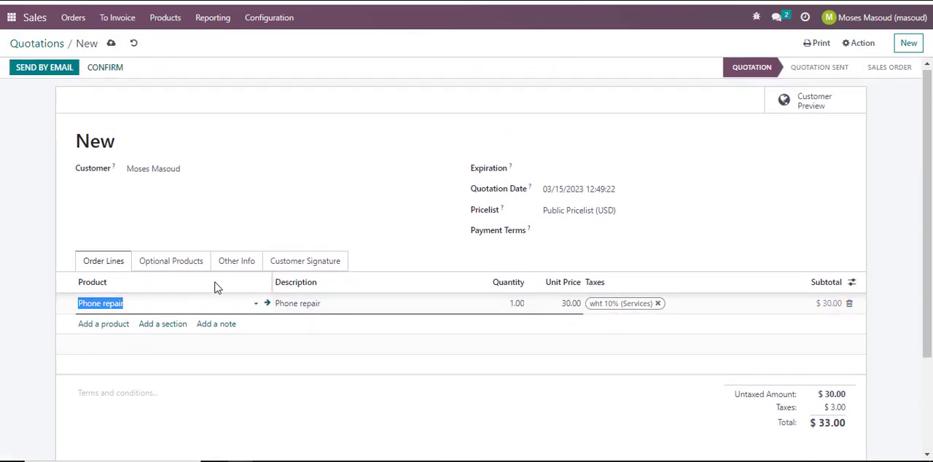
left_click(194, 268)
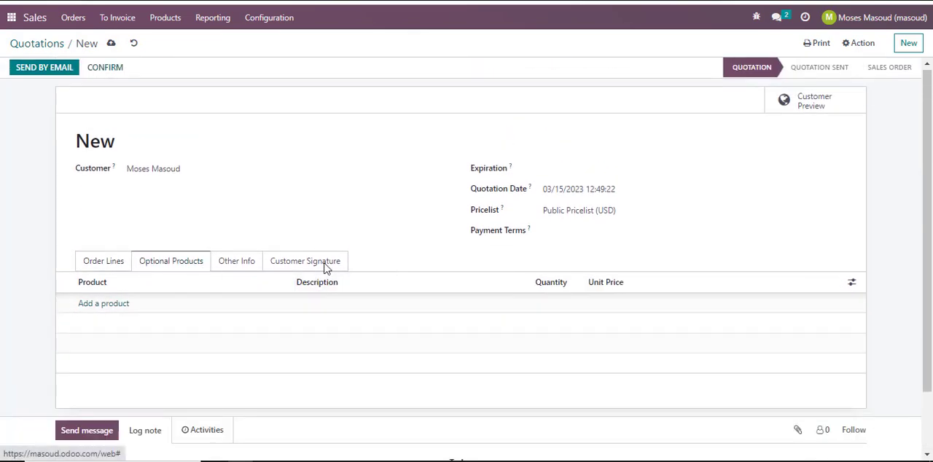
left_click(103, 267)
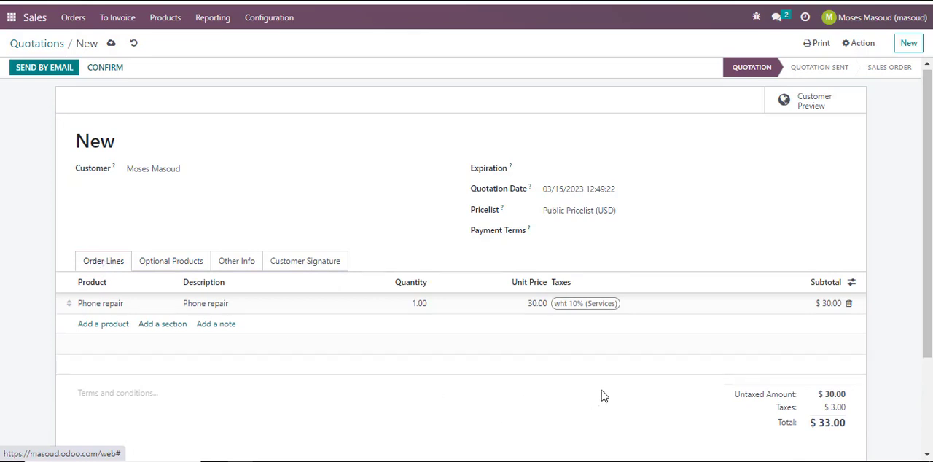
scroll(601, 395, "down", 3)
scroll(602, 395, "up", 3)
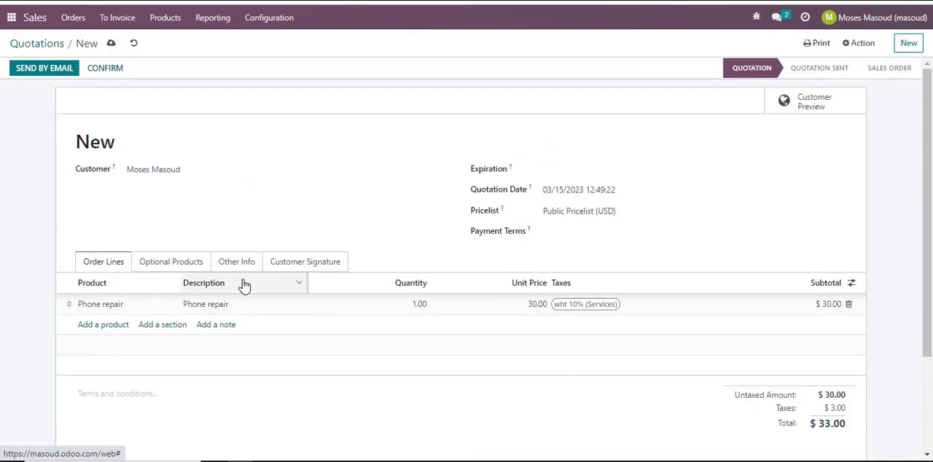
left_click(306, 266)
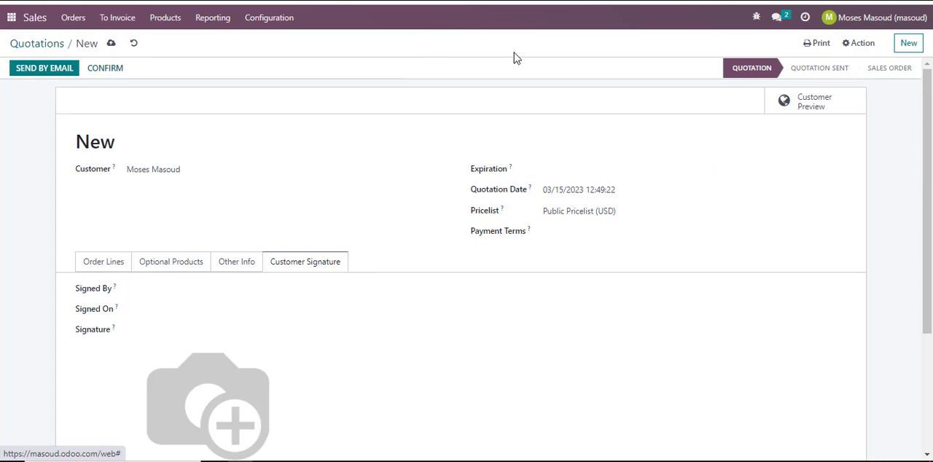
left_click(106, 263)
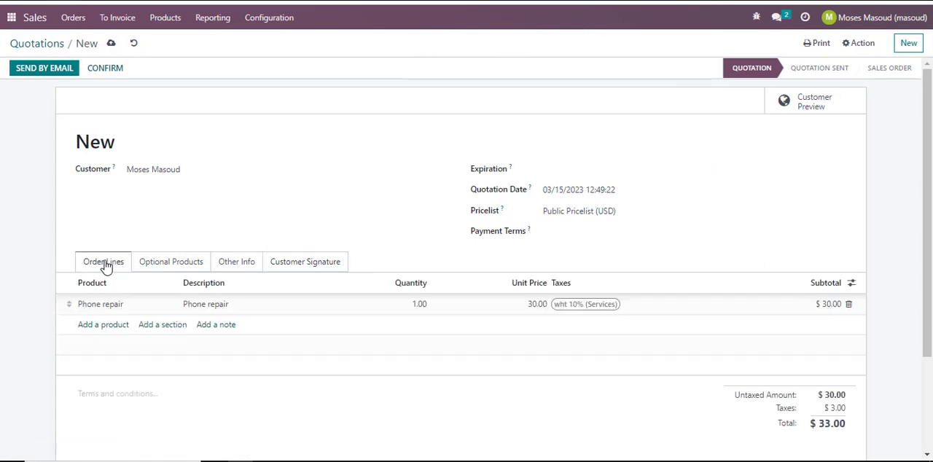
Confirm the Phone repair quotation as a sales order and look over the resulting order.
left_click(105, 73)
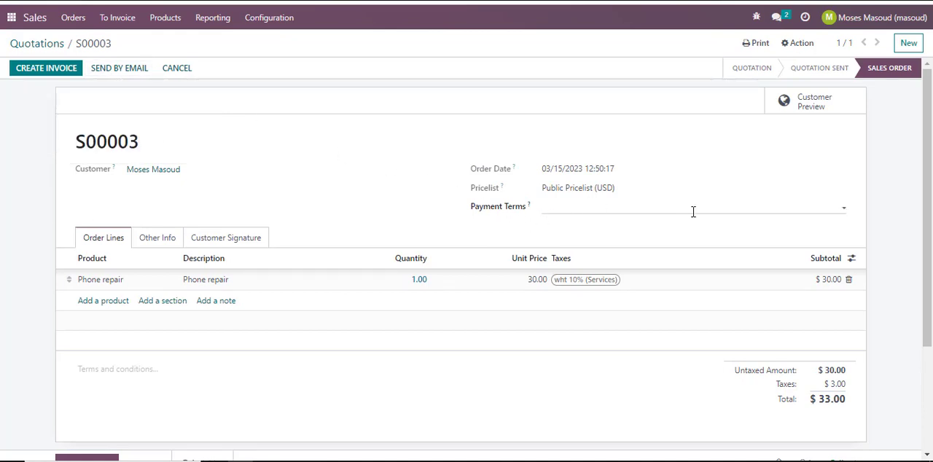
scroll(693, 212, "down", 3)
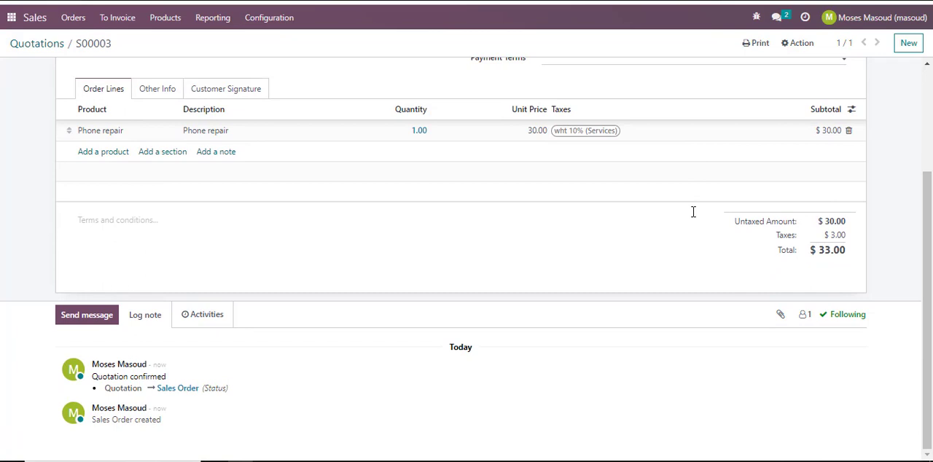
scroll(693, 211, "up", 3)
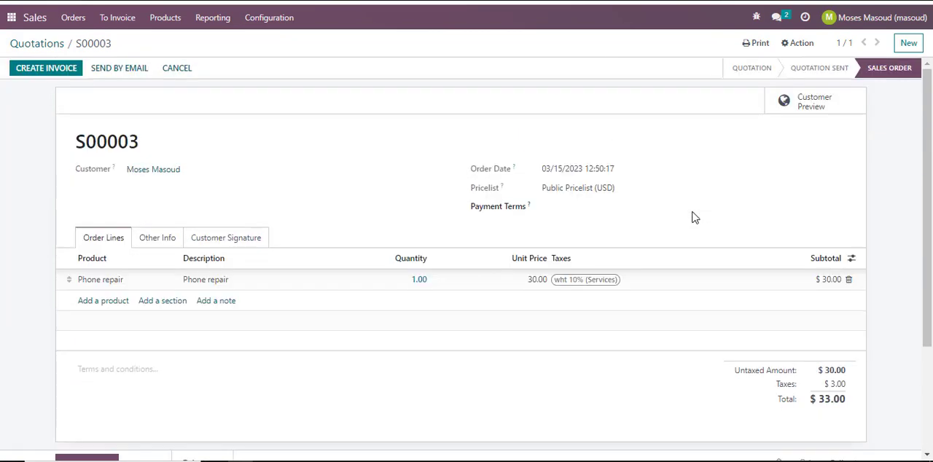
Open the order confirmation email for the customer and check the amount stated in its message.
left_click(121, 73)
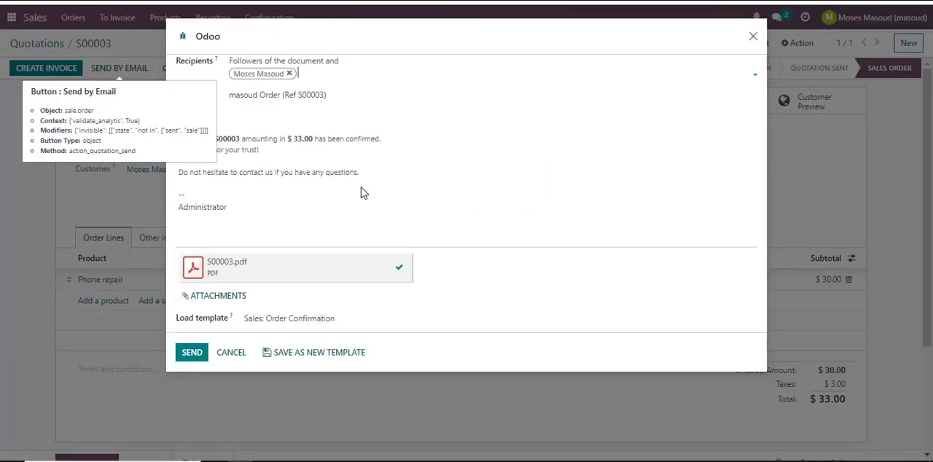
mouse_move(222, 273)
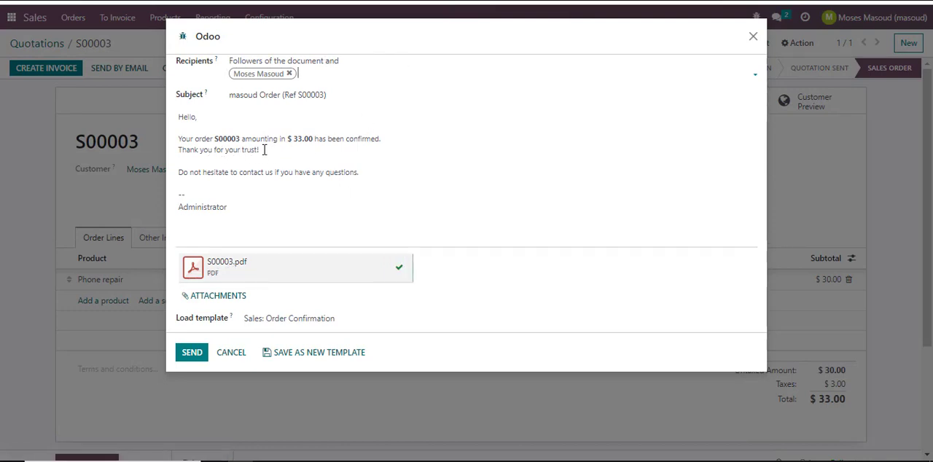
left_click_drag(294, 139, 315, 139)
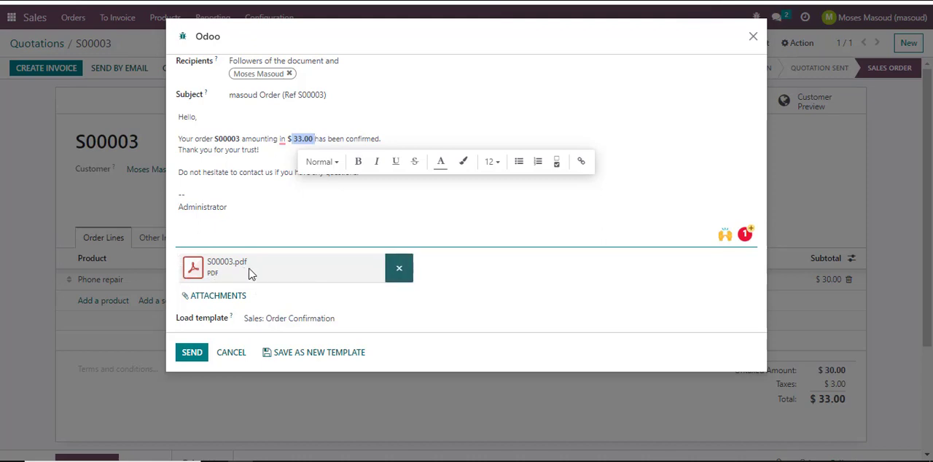
left_click(206, 281)
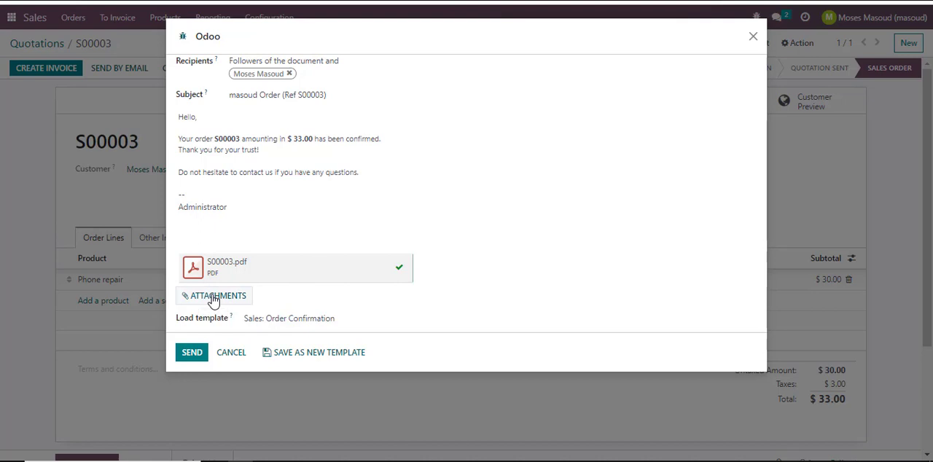
left_click(240, 297)
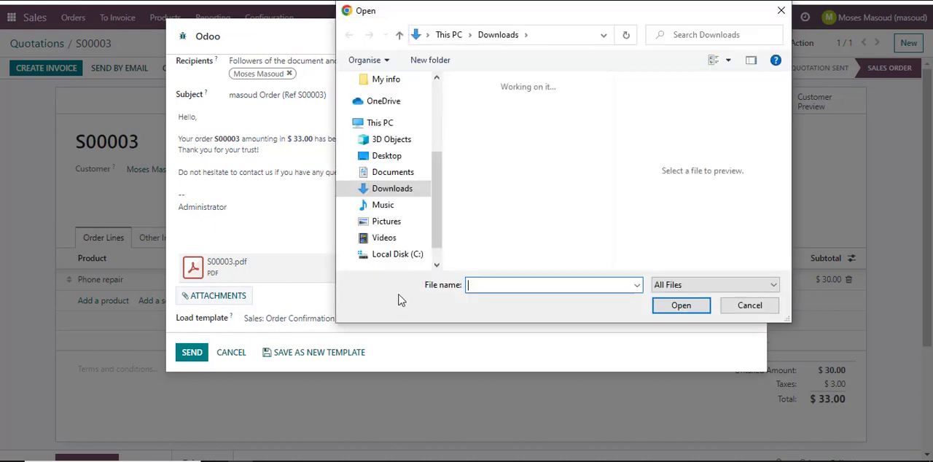
left_click(742, 308)
Open the email's attached order PDF and examine the Phone repair line, its tax rate and the total.
mouse_move(319, 268)
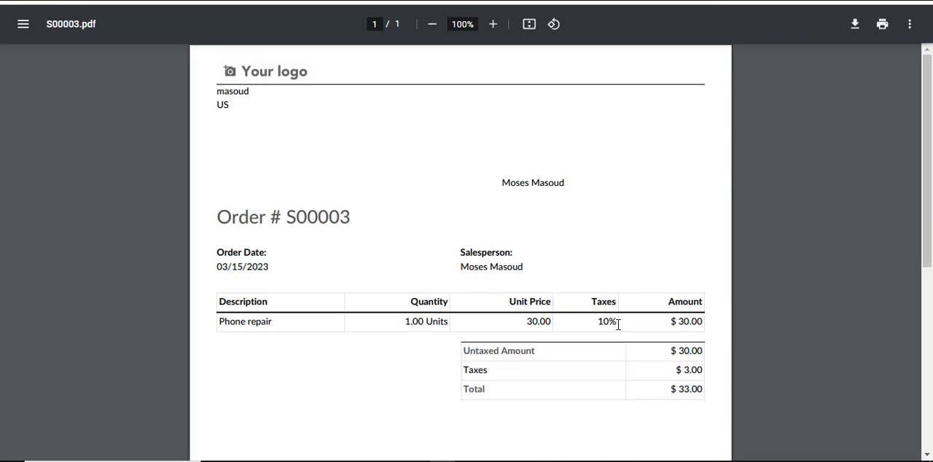
scroll(618, 324, "down", 1)
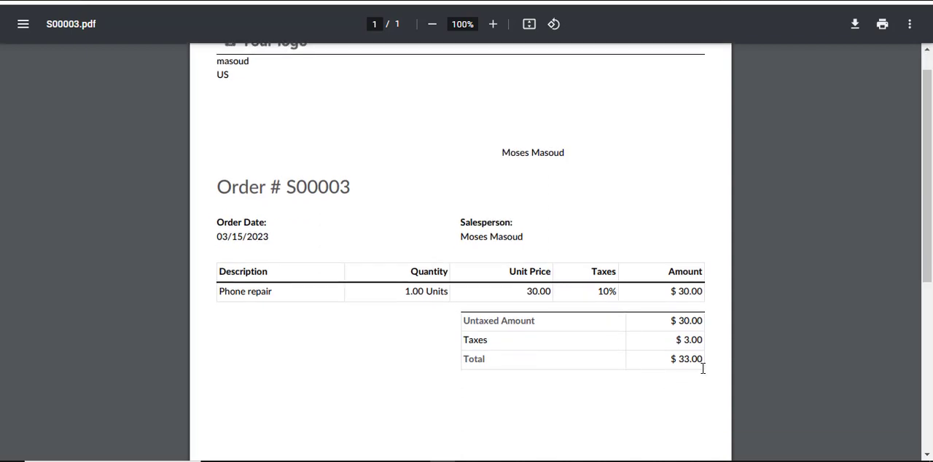
left_click_drag(678, 358, 704, 359)
scroll(625, 380, "down", 10)
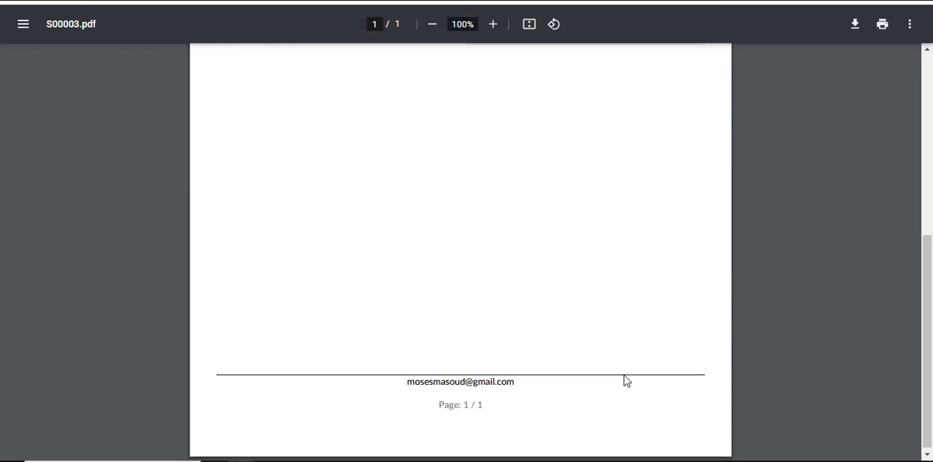
scroll(625, 379, "up", 12)
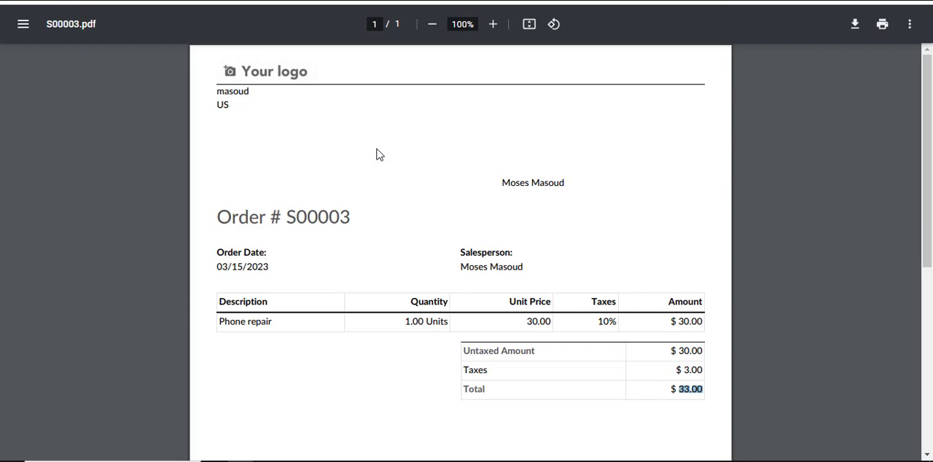
Return to the order confirmation email and send it to the customer with the order PDF attached.
left_click(269, 1)
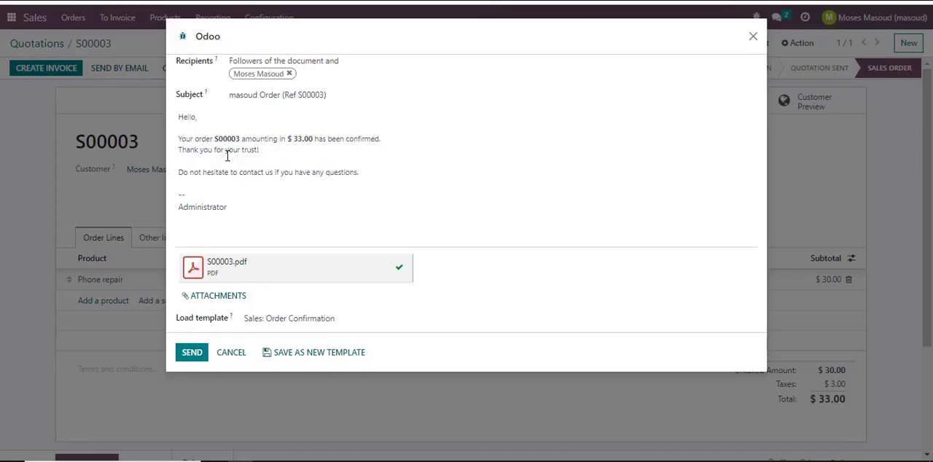
left_click(202, 359)
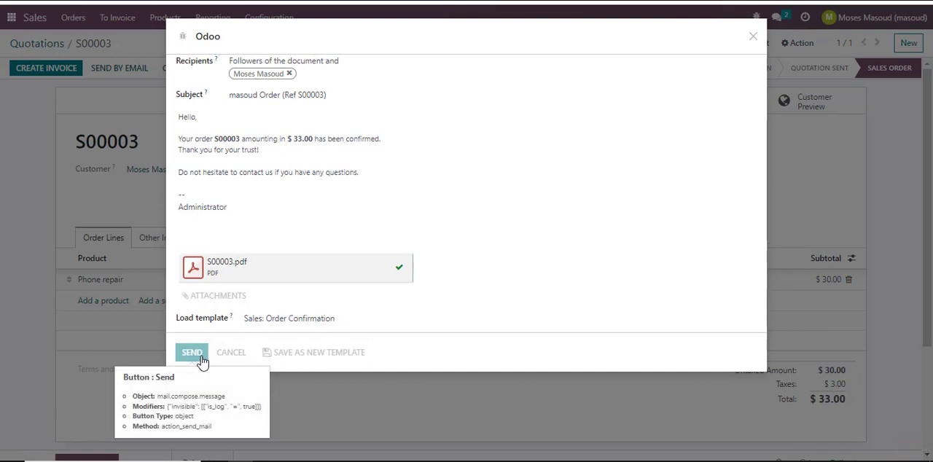